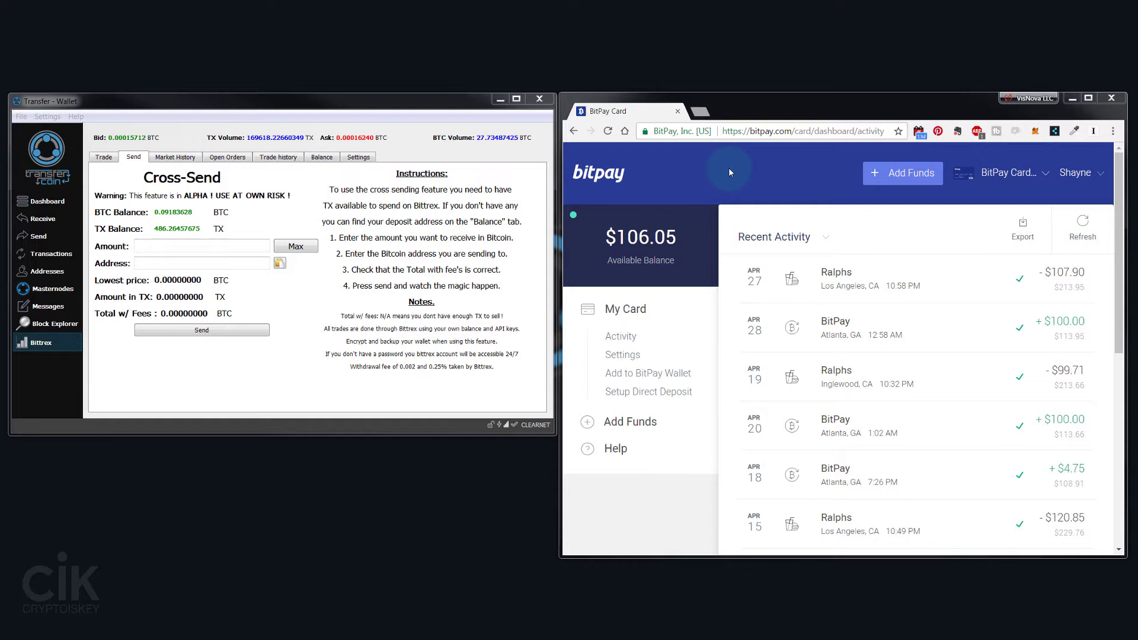
- Start a 5 USD card top-up in BitPay and continue to its payment invoice
left_click(900, 178)
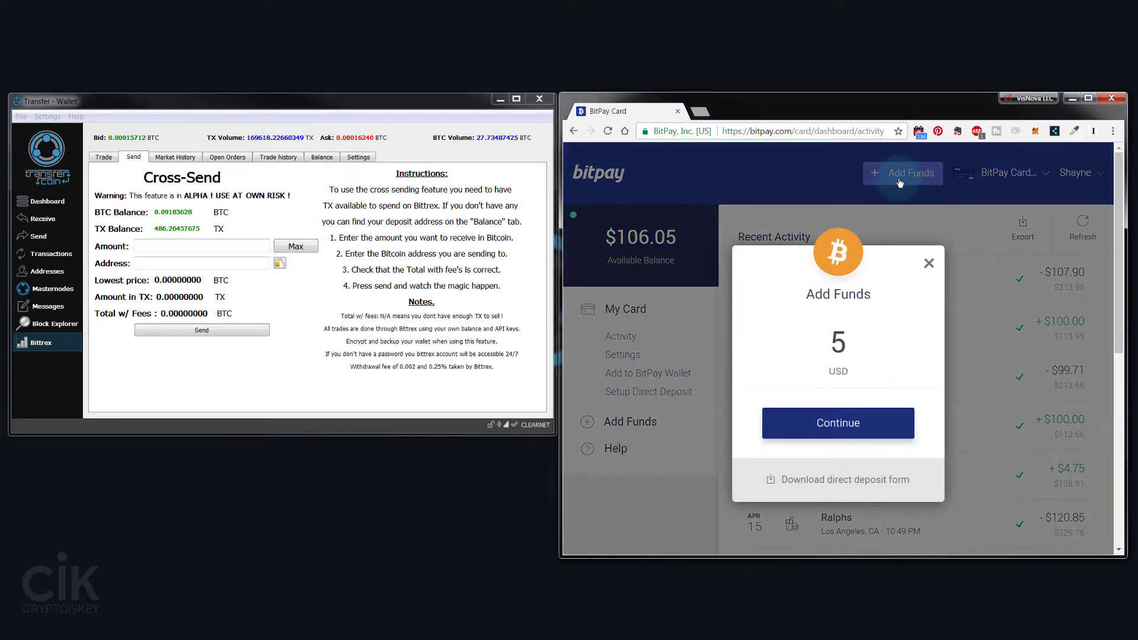
left_click(847, 333)
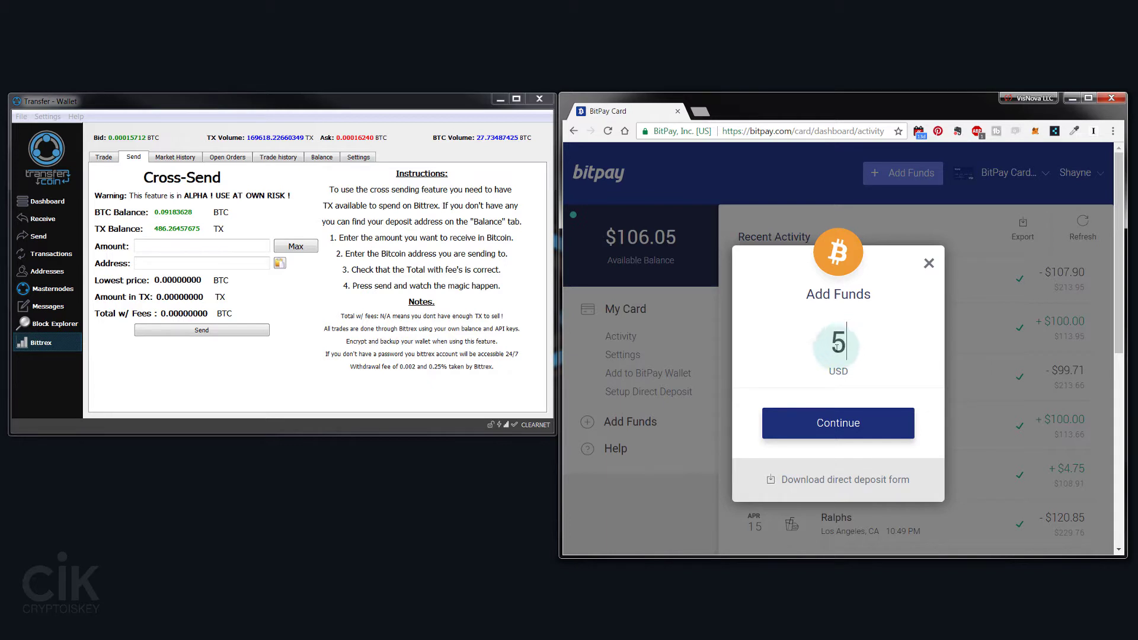
left_click(826, 425)
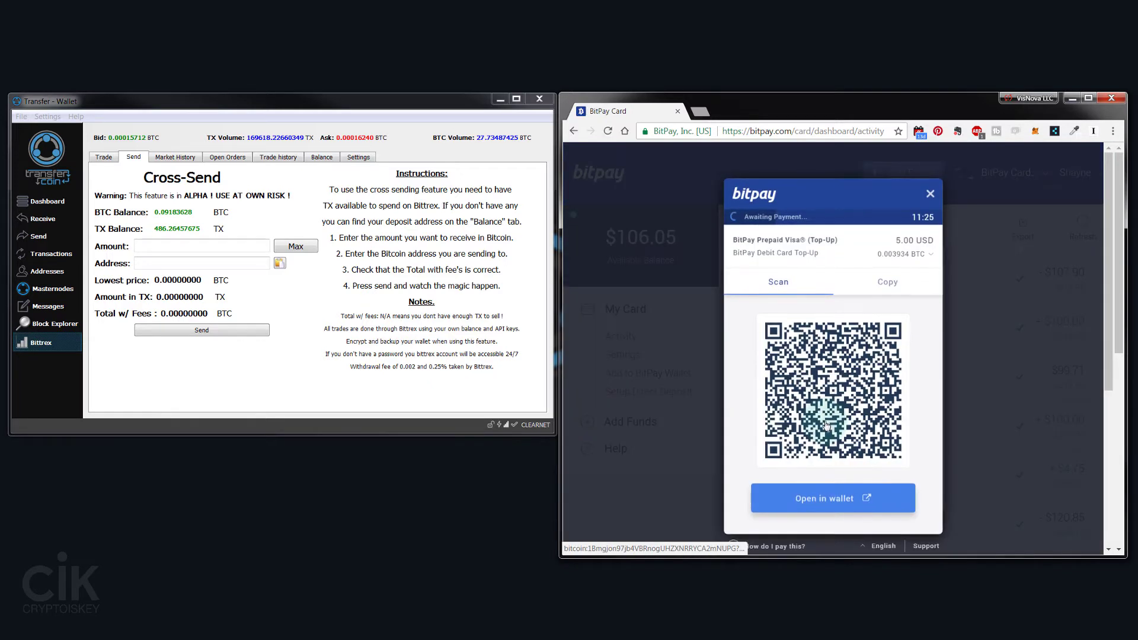
- Copy the invoice's payment address shown as text for the 0.003934 BTC payment
left_click(890, 286)
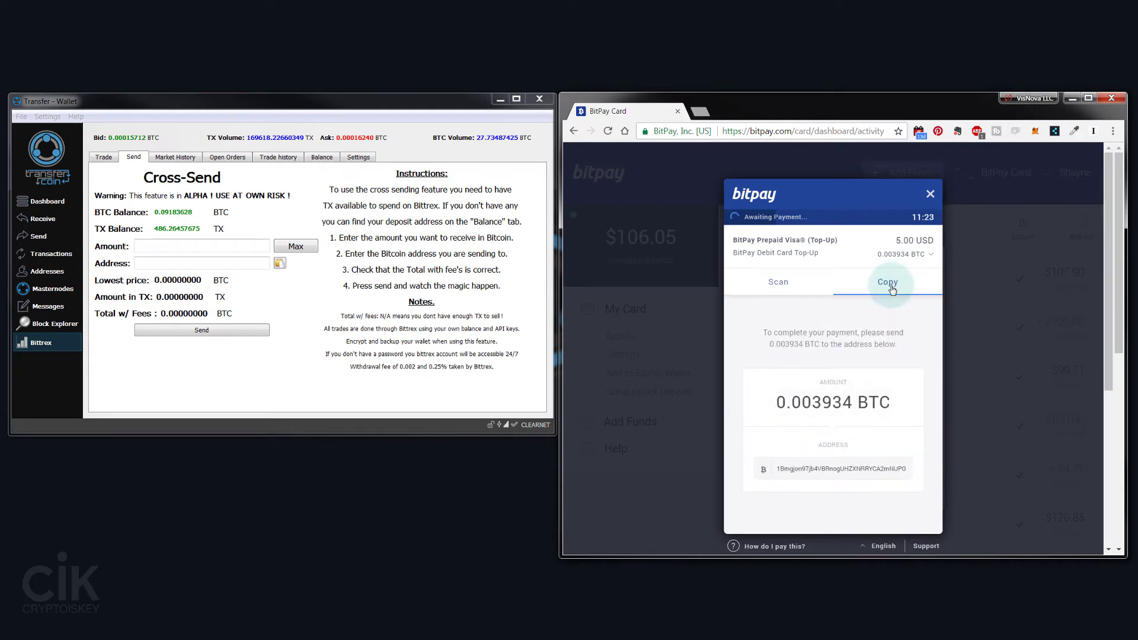
left_click(836, 470)
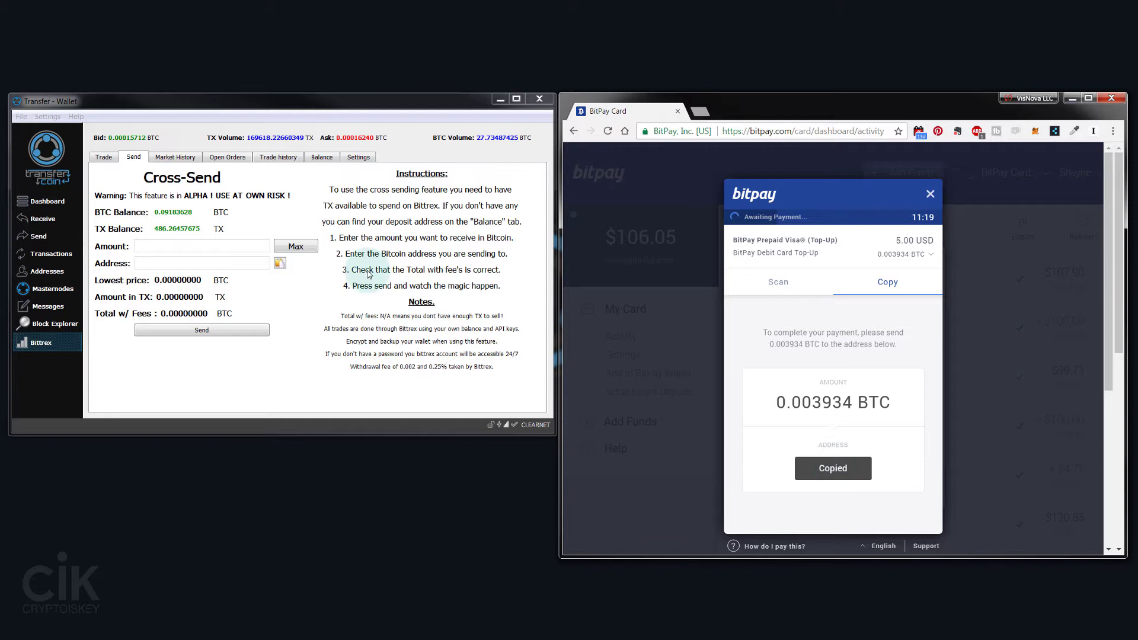
left_click(197, 264)
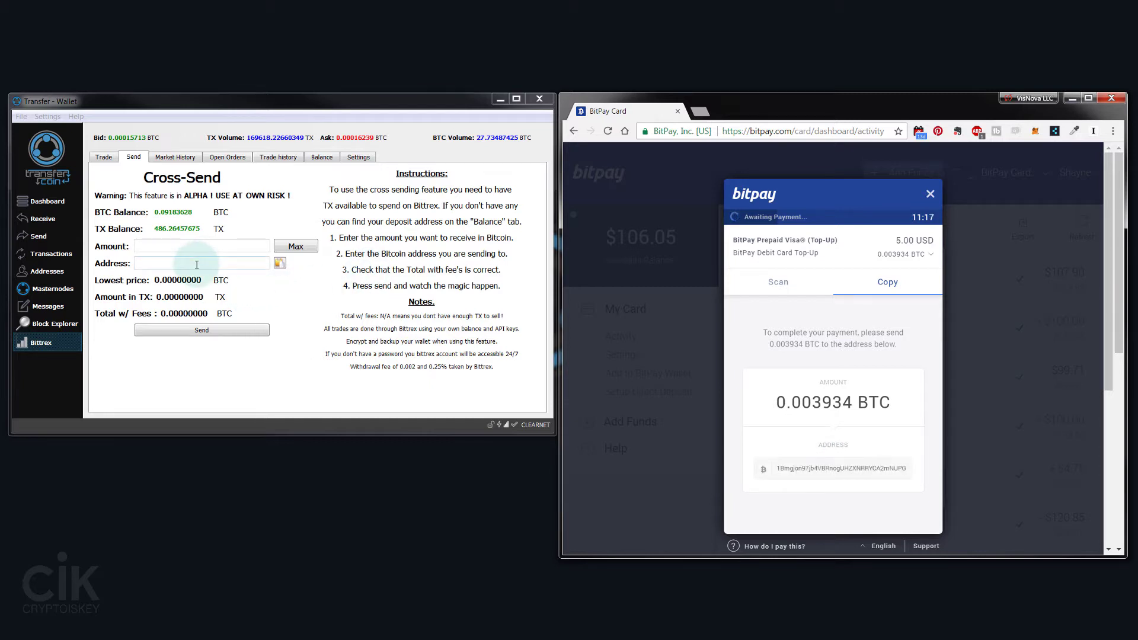
- Paste the BitPay payment address and the 0.003934 BTC amount into the Cross-Send form
left_click(197, 265)
key("ctrl+v")
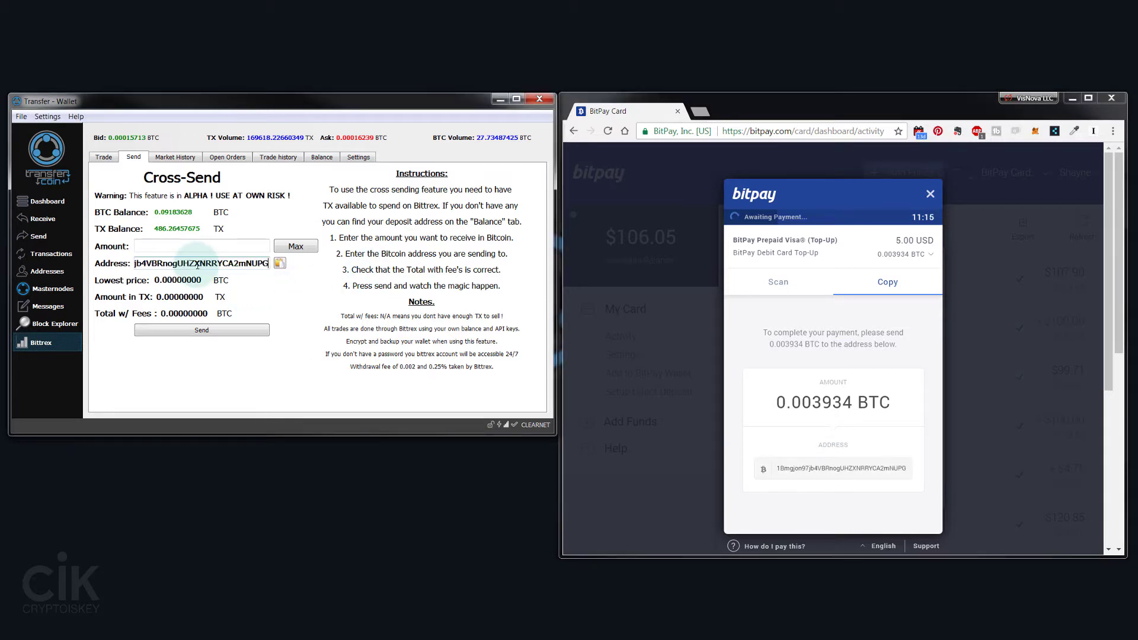
left_click(834, 407)
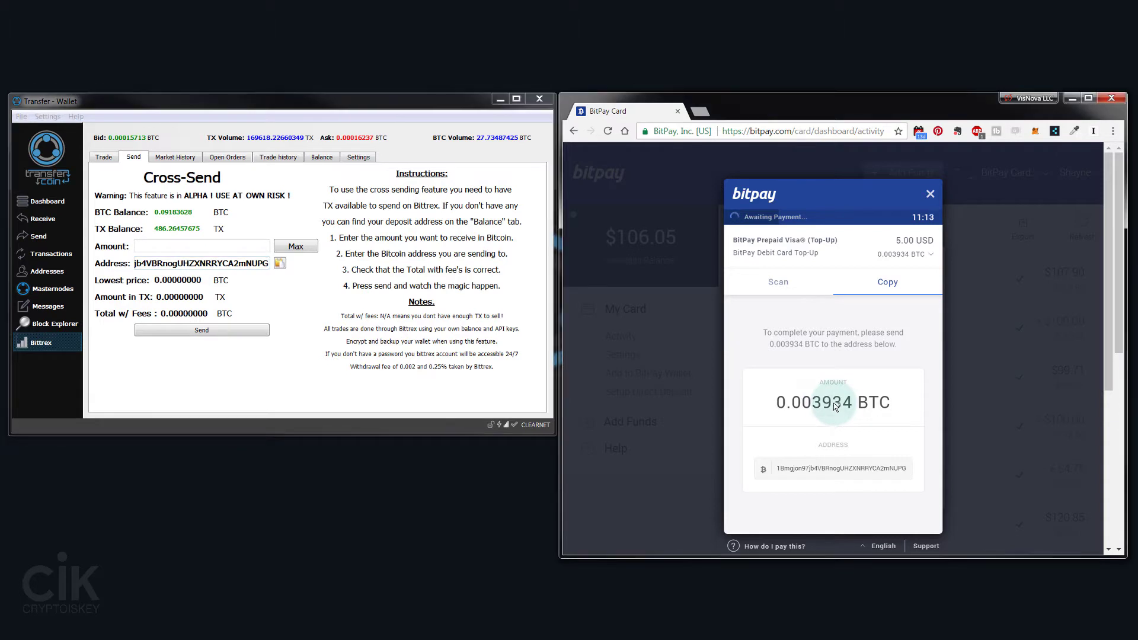
left_click(181, 246)
key("ctrl+v")
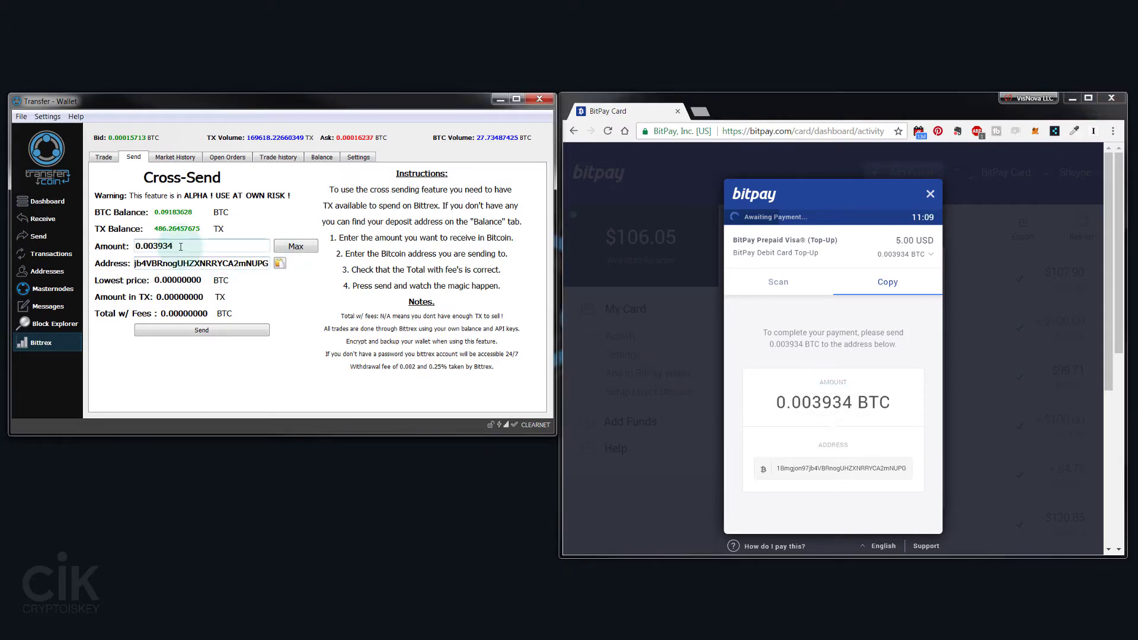
- Send and confirm the cross-send of 25.0685 TX for 0.003734 BTC, then dismiss the success message
left_click(201, 331)
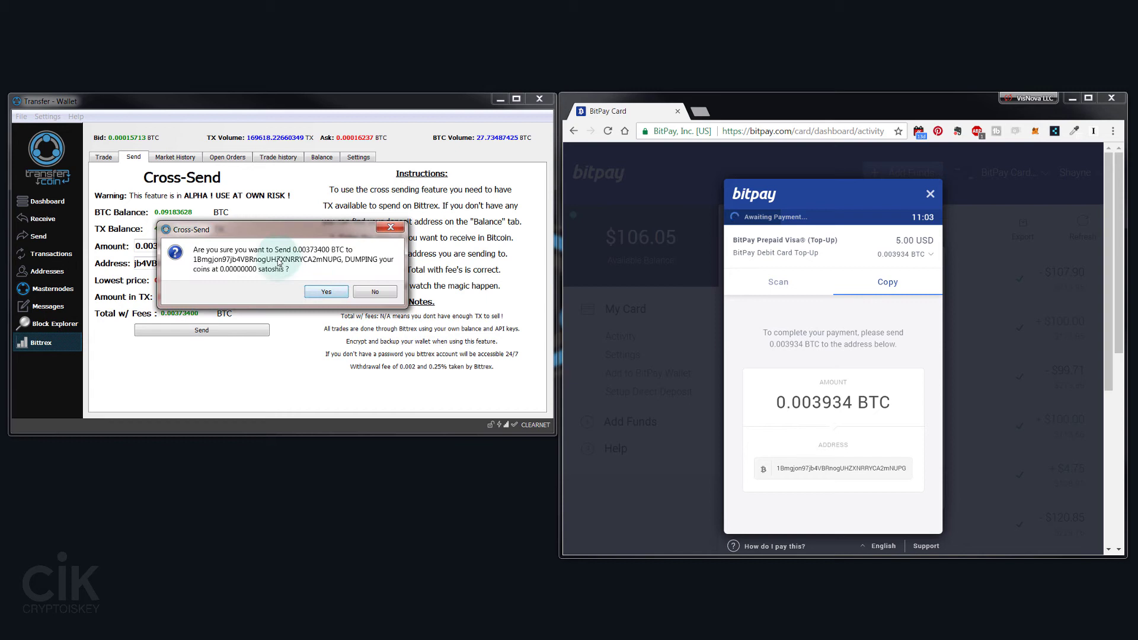
left_click(321, 292)
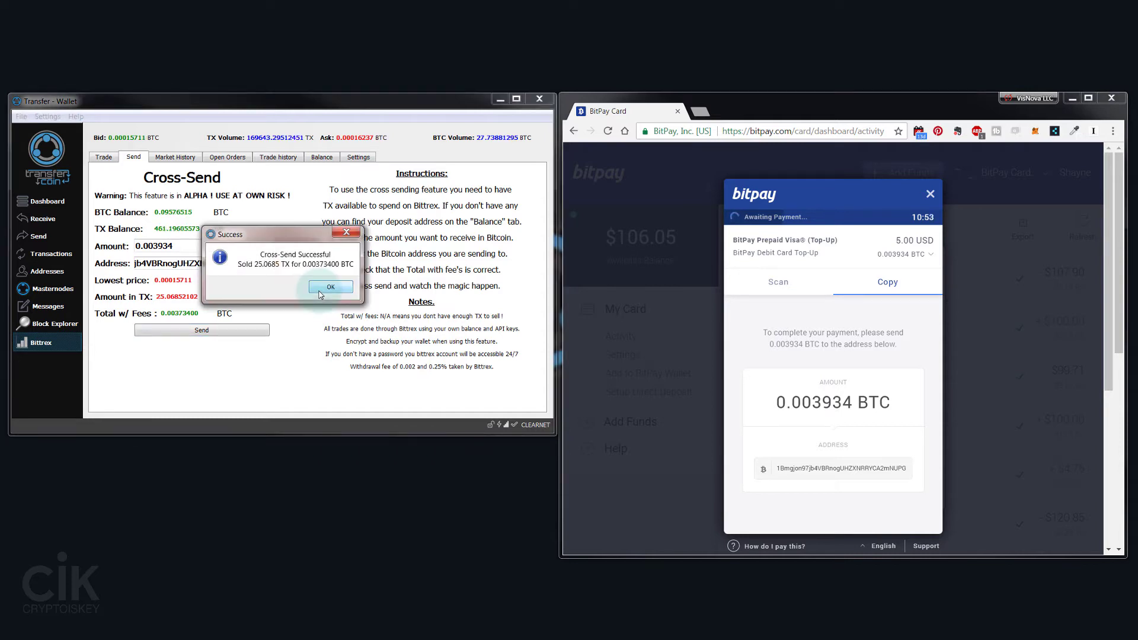
left_click(327, 287)
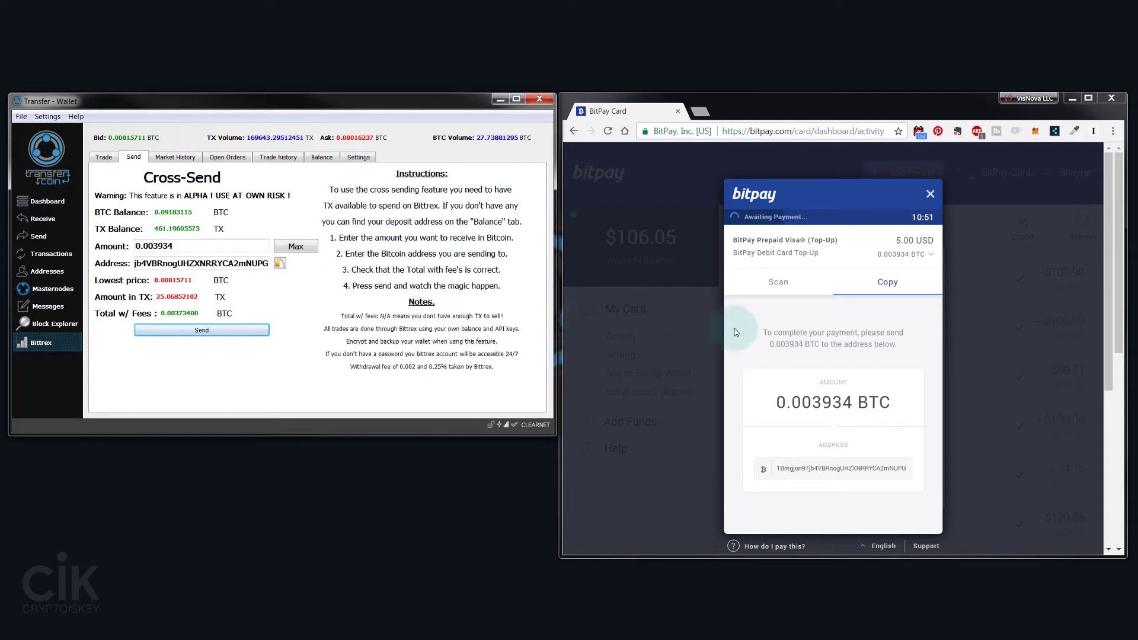